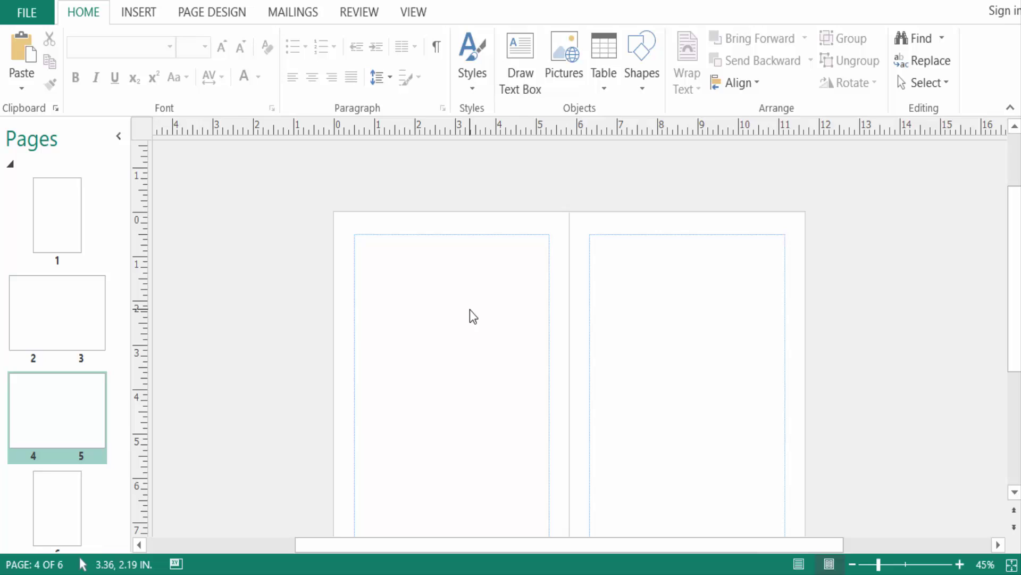
# Select the page 1 thumbnail in the Pages panel to display page 1.
pyautogui.click(58, 213)
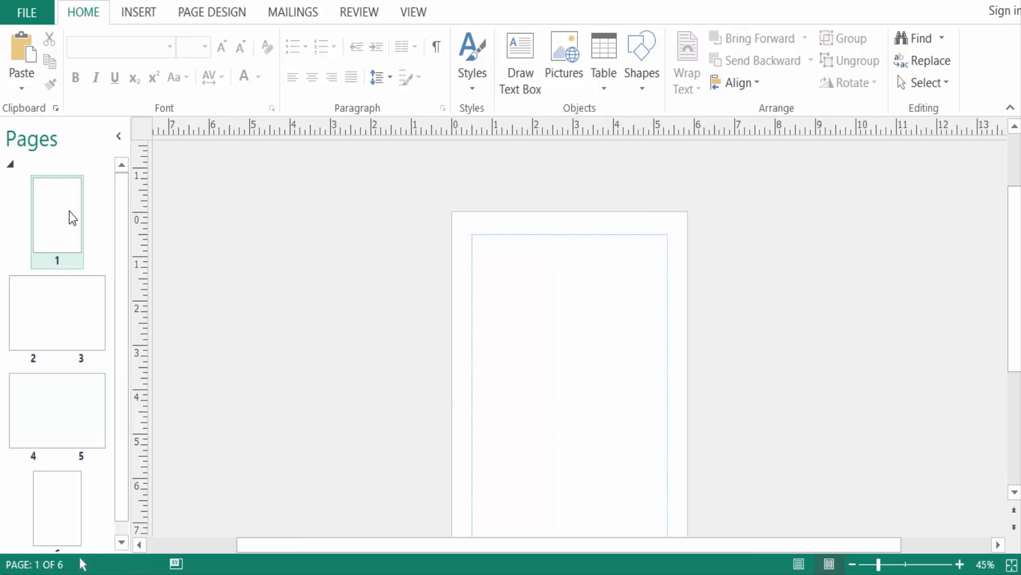
# Edit master page A as a two-page spread via Page Design > Master Pages.
pyautogui.click(216, 12)
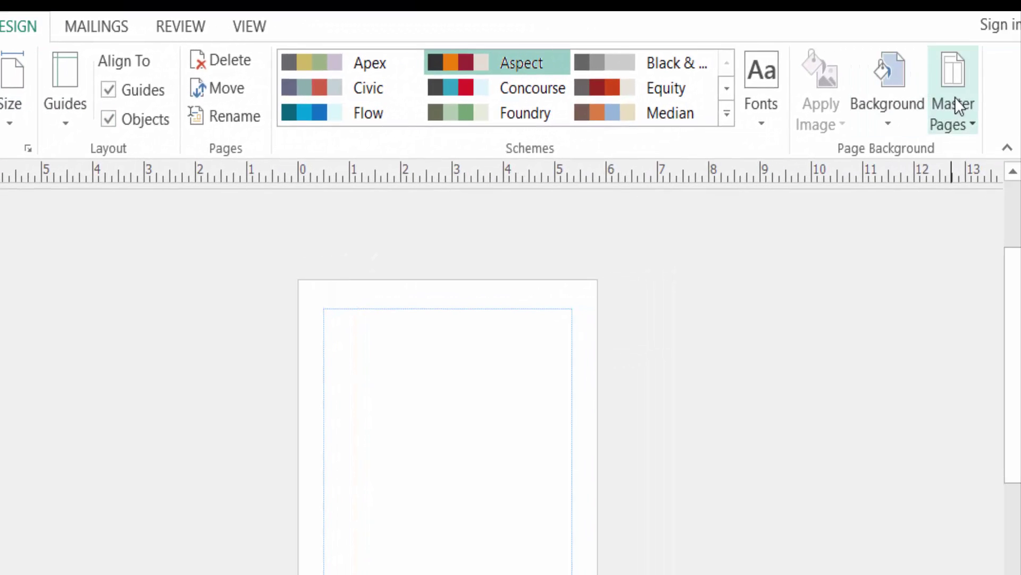
pyautogui.click(954, 97)
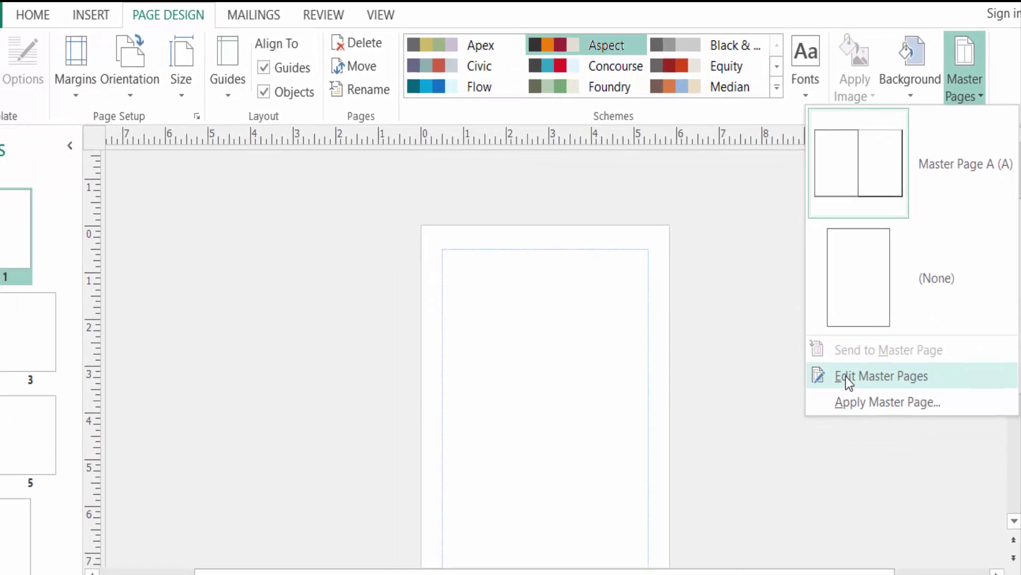
pyautogui.click(846, 376)
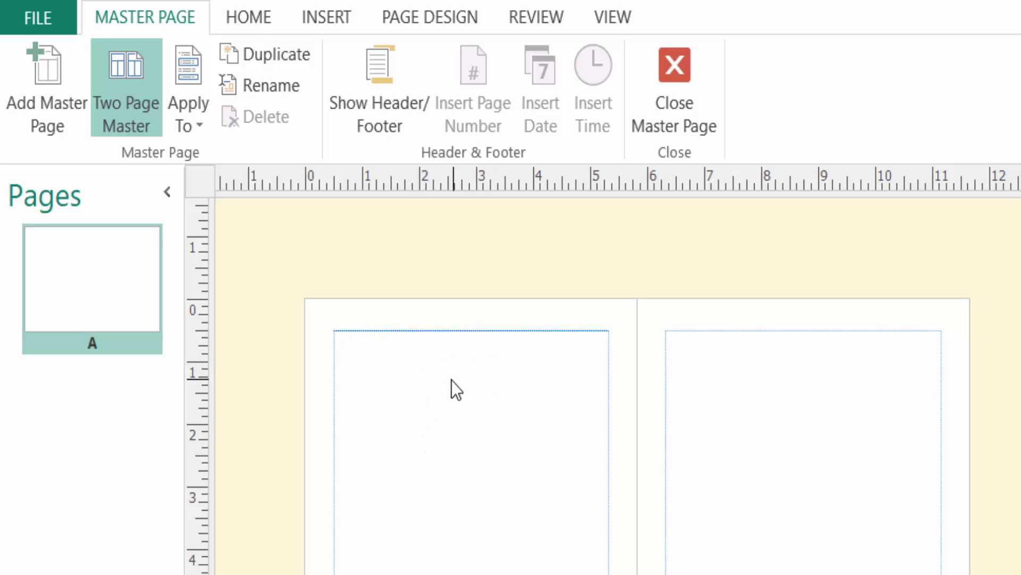
# Give the left master page a 'Page #' header and a 6/7/2022 date footer.
pyautogui.click(370, 113)
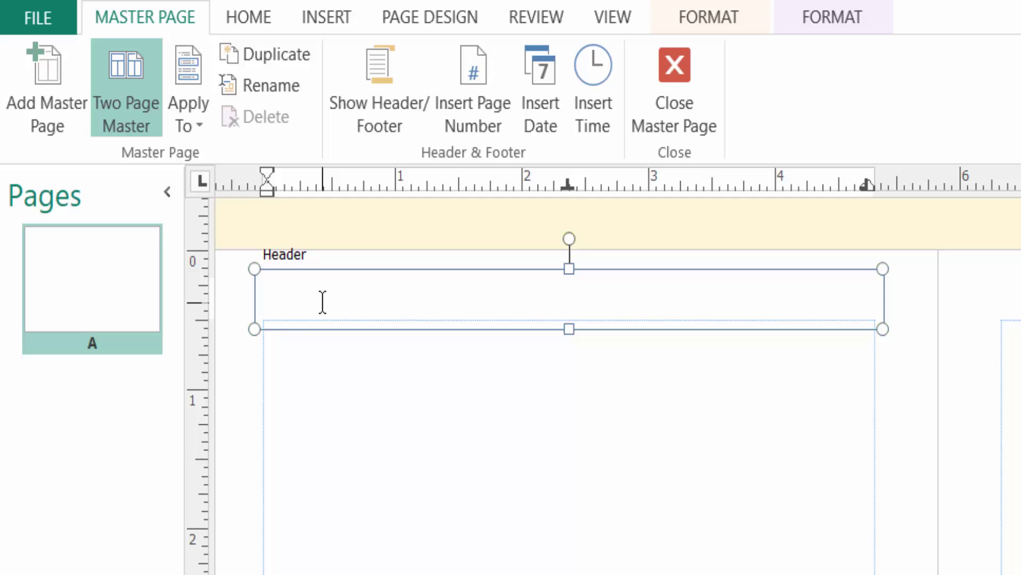
pyautogui.write('page')
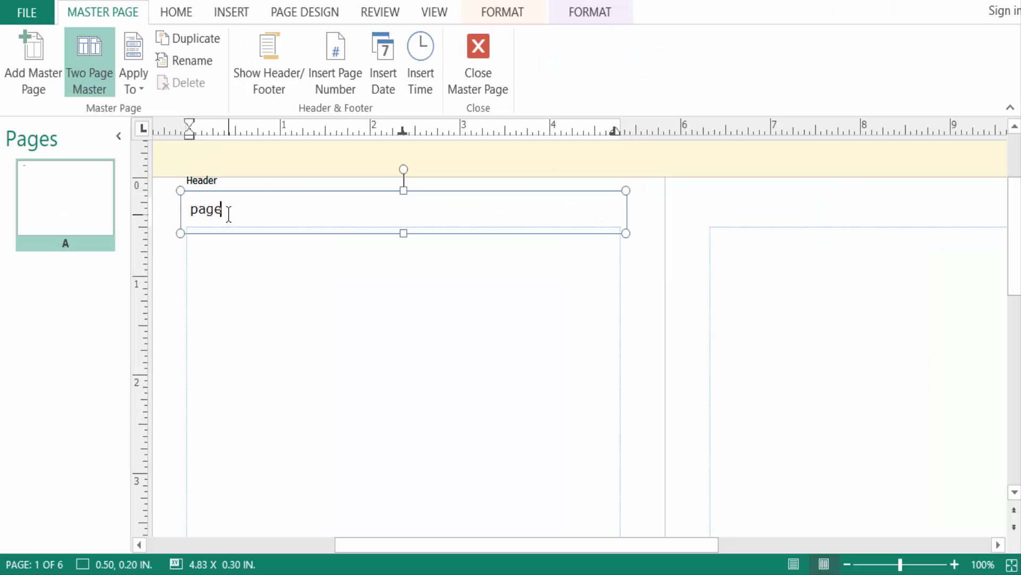
pyautogui.click(341, 85)
pyautogui.scroll(-10, 417, 234)
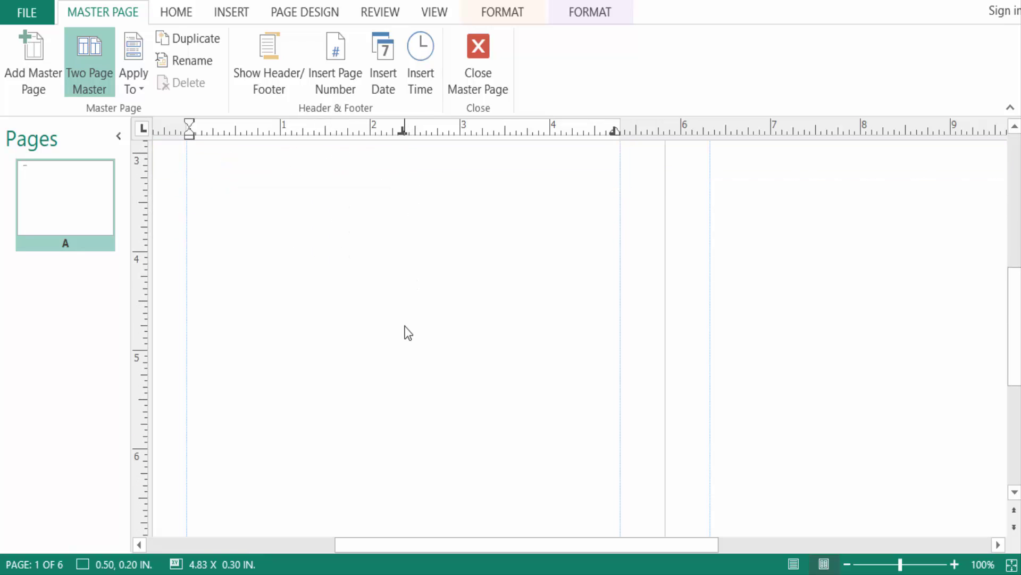
pyautogui.scroll(-1, 402, 378)
pyautogui.click(242, 464)
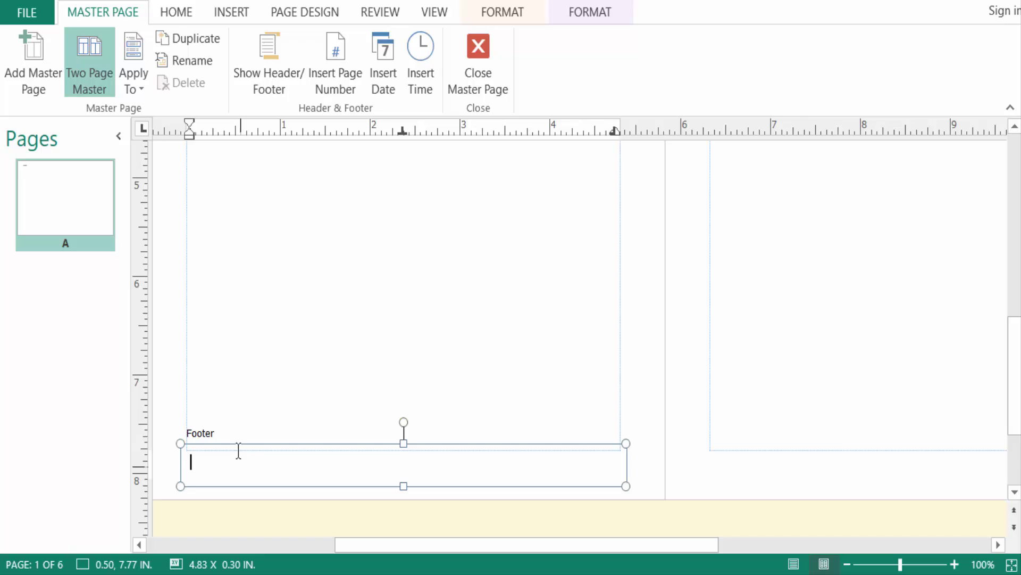
pyautogui.click(383, 60)
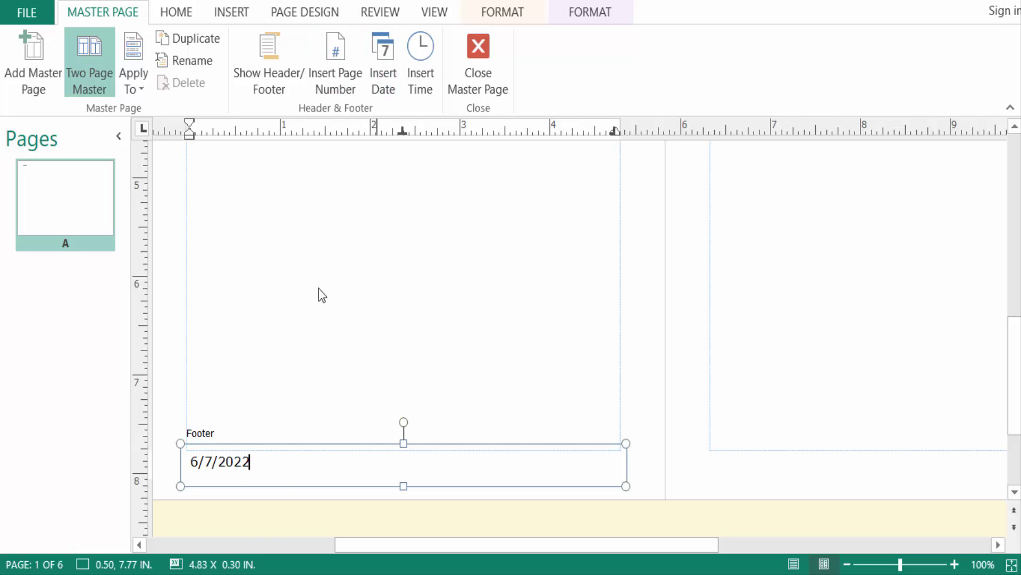
pyautogui.scroll(12, 772, 411)
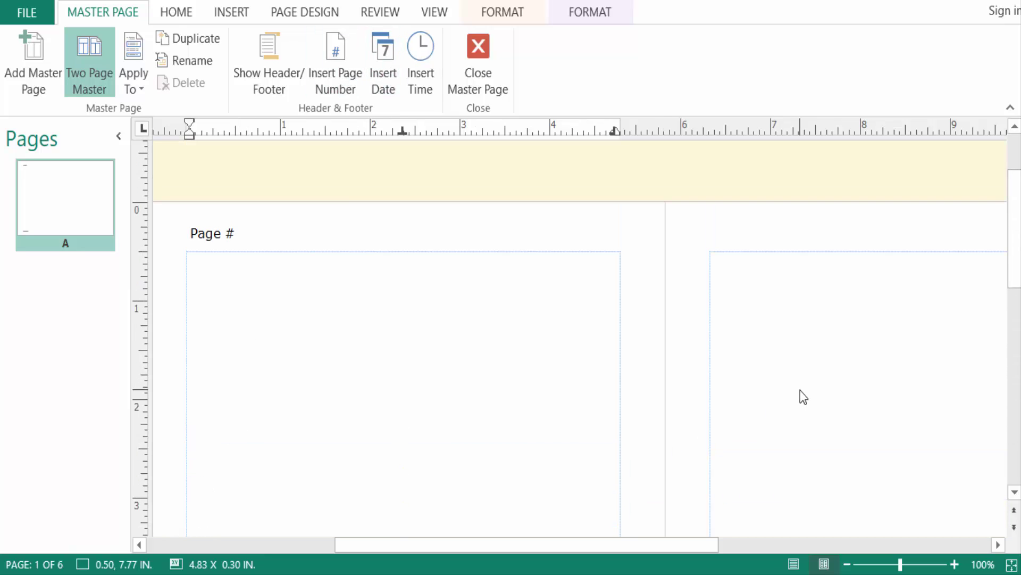
# Add the matching page-number header and 6/7/2022 date footer to the right master page.
pyautogui.click(768, 239)
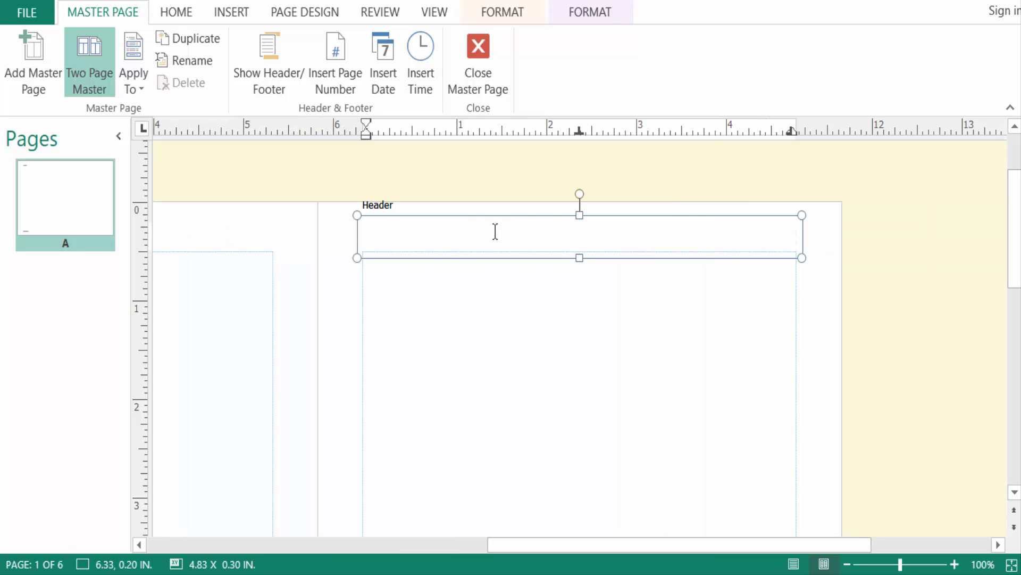
pyautogui.click(335, 60)
pyautogui.write('page#')
pyautogui.scroll(-12, 435, 472)
pyautogui.click(435, 472)
pyautogui.click(383, 59)
pyautogui.scroll(6, 383, 358)
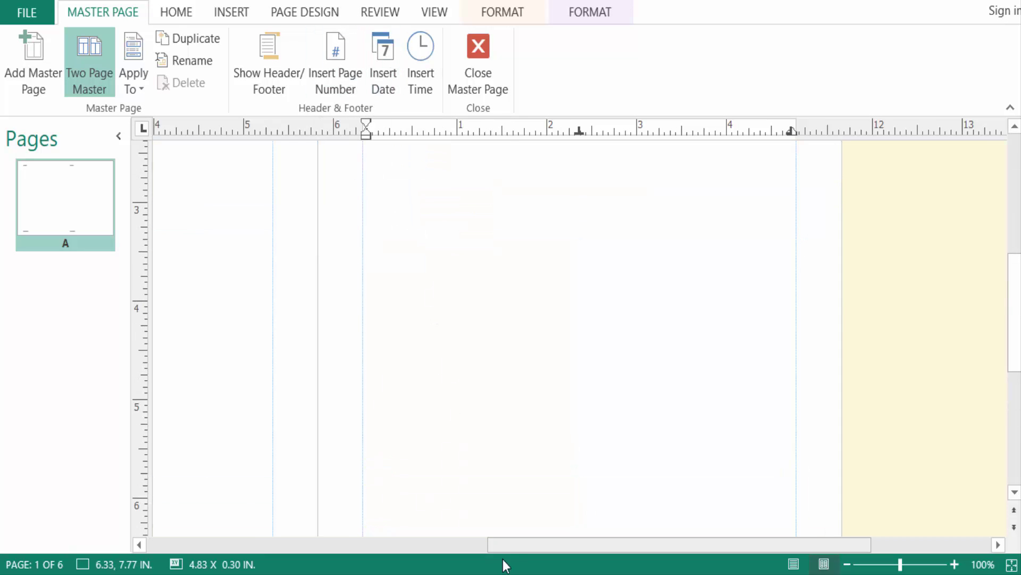
pyautogui.moveTo(518, 544); pyautogui.dragTo(303, 520)
pyautogui.scroll(5, 503, 321)
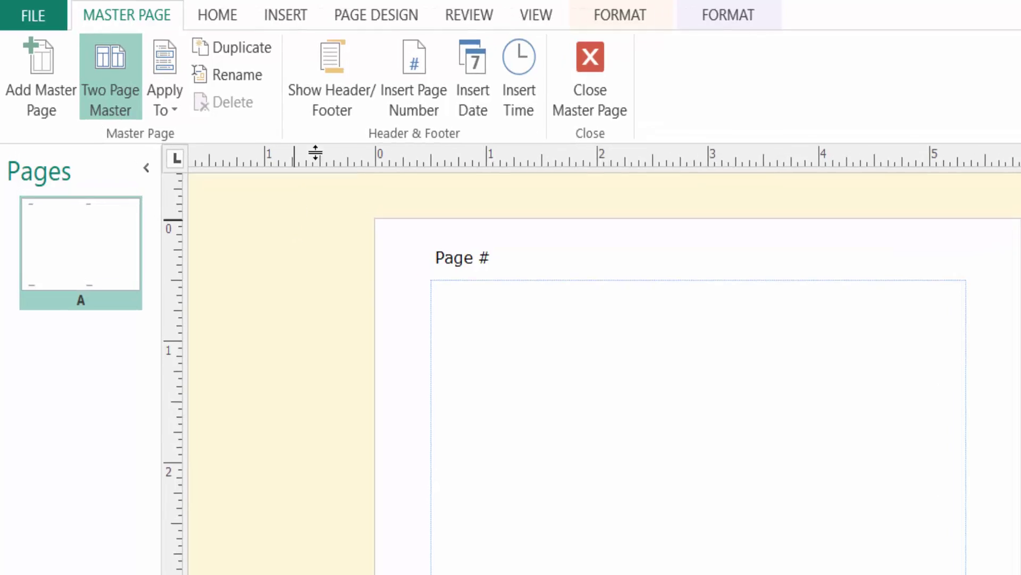
# Draw a starburst shape from the Shapes gallery on the left master page.
pyautogui.click(350, 17)
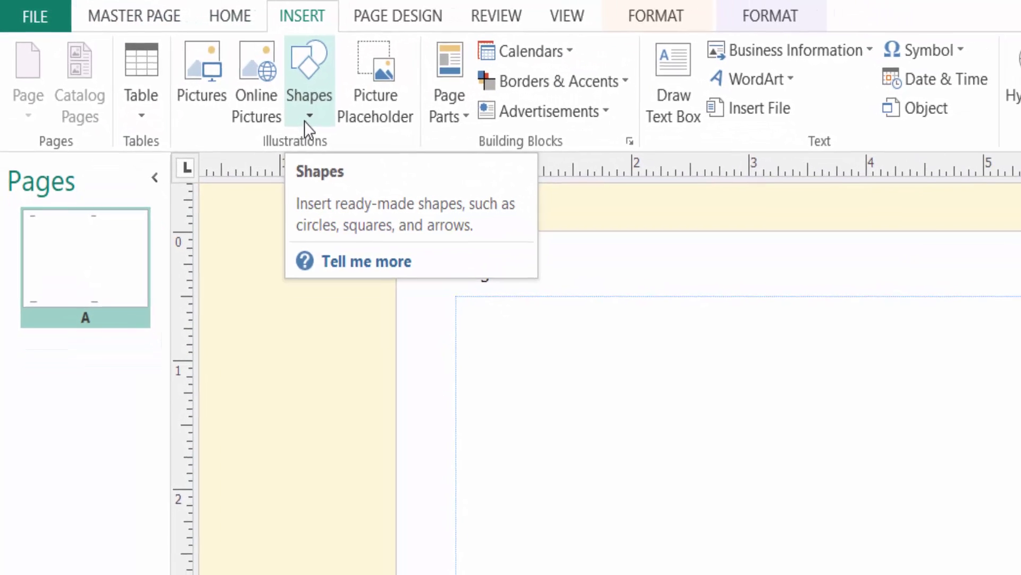
pyautogui.click(304, 118)
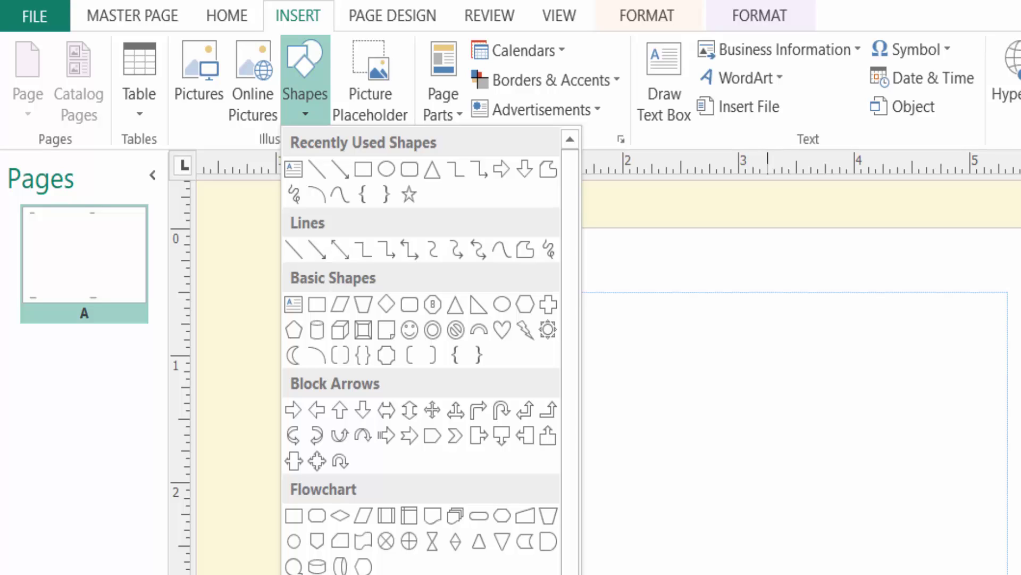
pyautogui.click(364, 169)
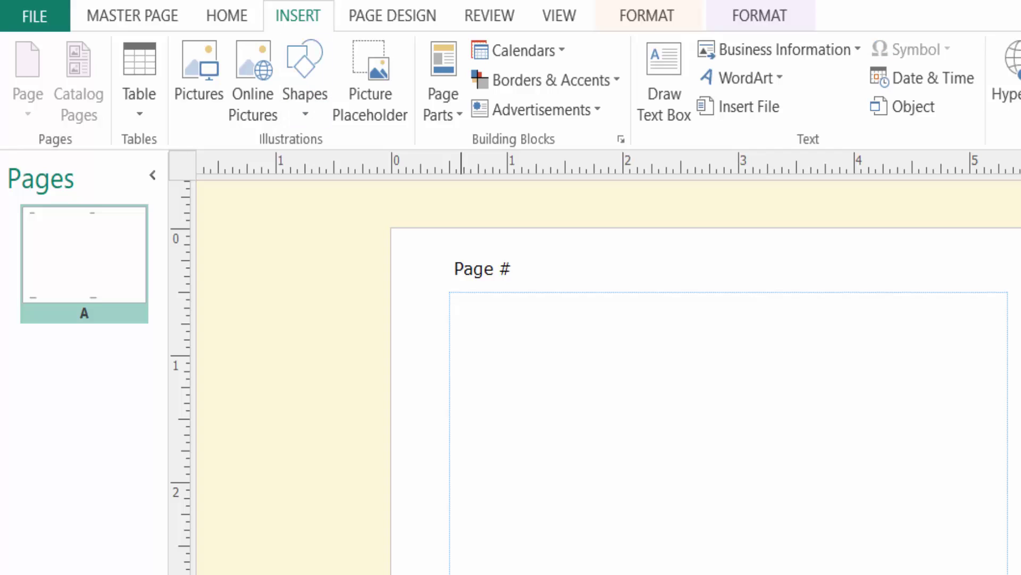
pyautogui.scroll(-2, 650, 433)
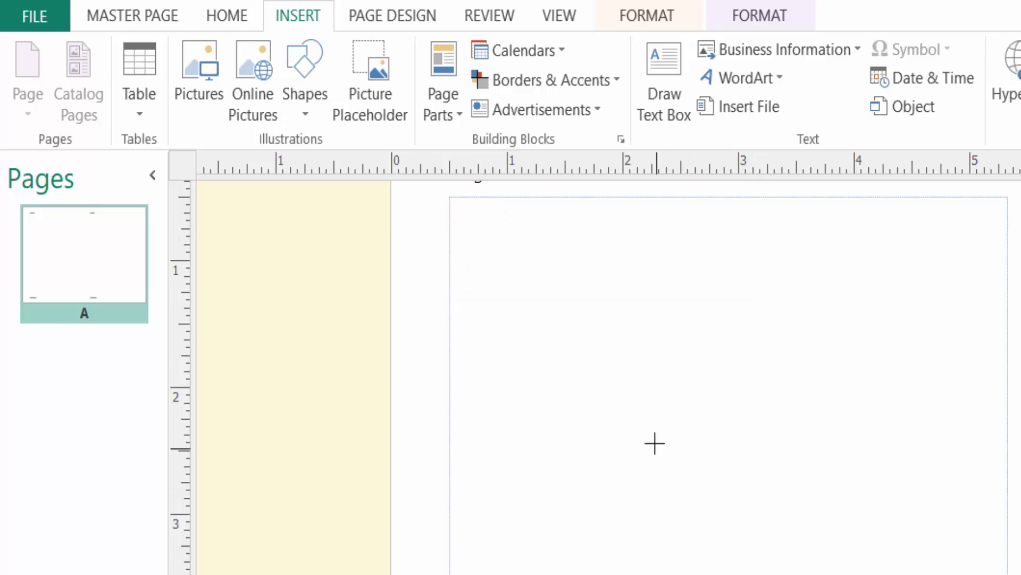
pyautogui.moveTo(656, 447); pyautogui.dragTo(873, 574)
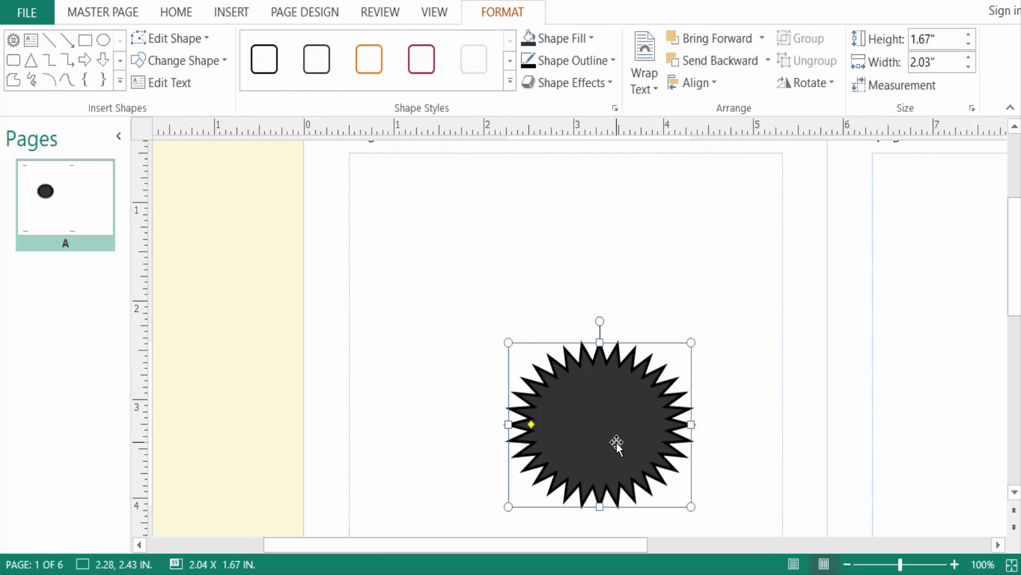
# Apply the fifth pale shape style so the starburst becomes a light, unfilled outline.
pyautogui.click(487, 67)
pyautogui.scroll(-4, 649, 353)
pyautogui.scroll(3, 643, 353)
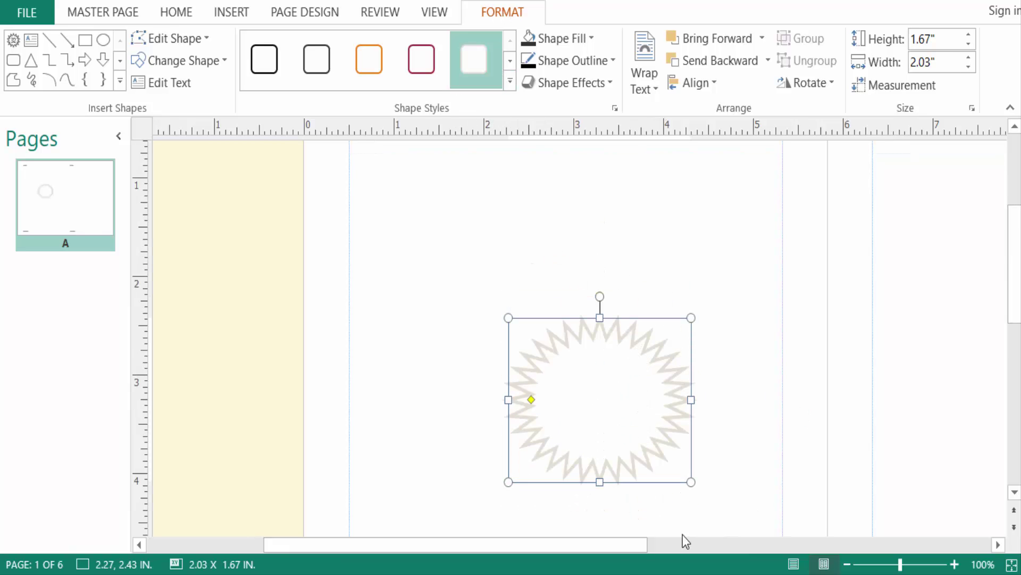
pyautogui.moveTo(618, 542); pyautogui.dragTo(798, 542)
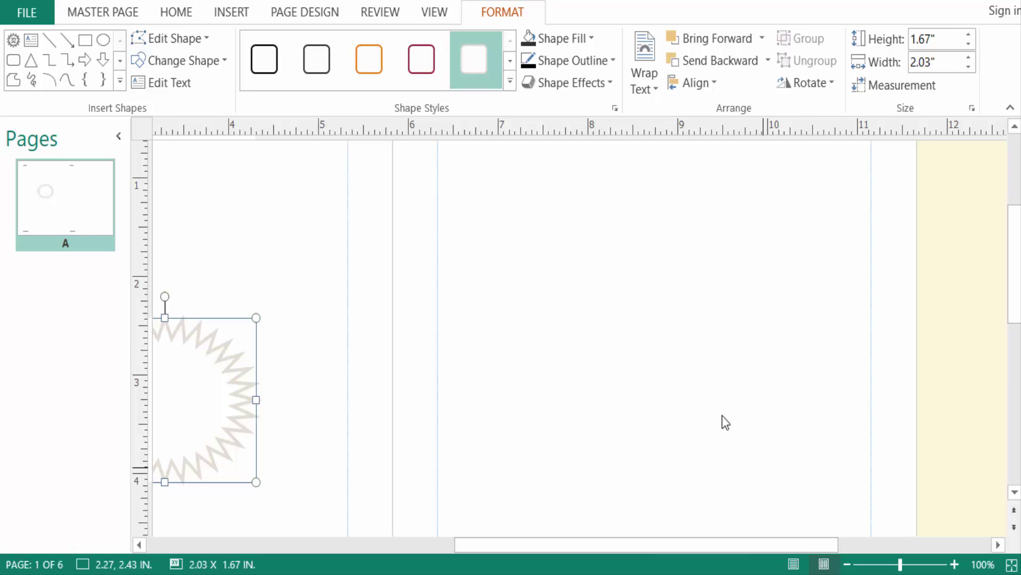
pyautogui.click(676, 349)
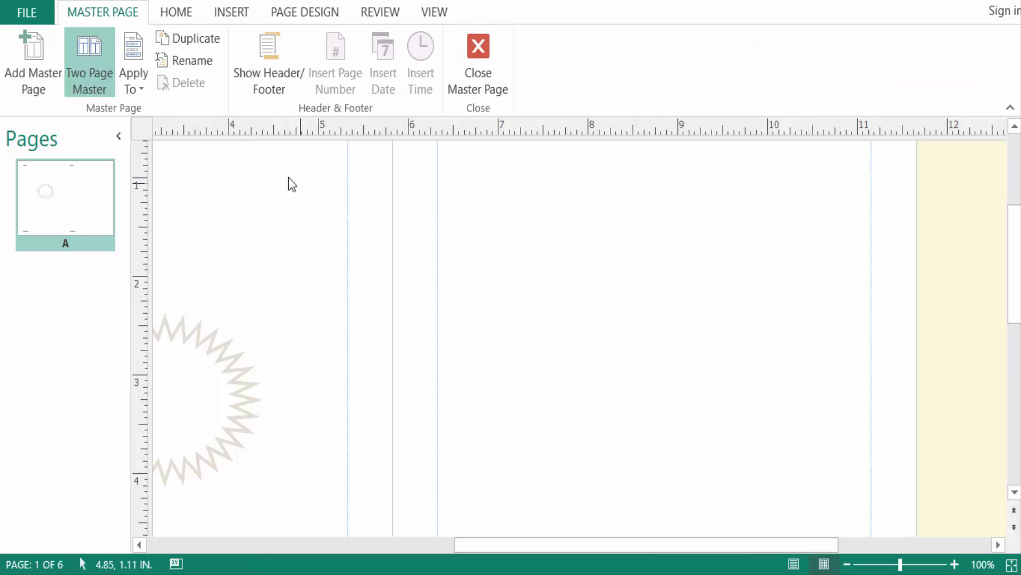
# Insert a curved-transform WordArt with a reflection reading 'eot' on the right master page.
pyautogui.click(234, 13)
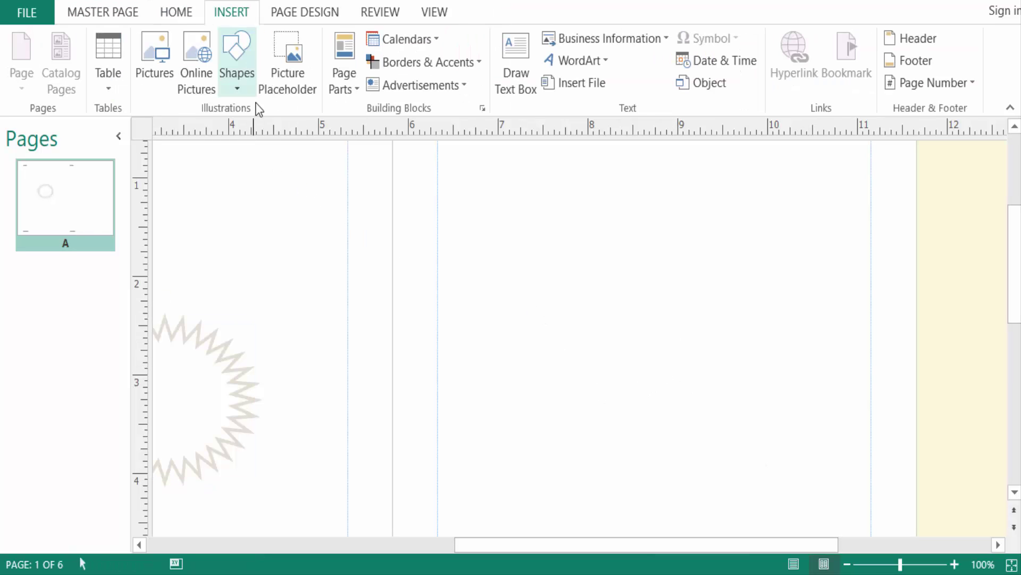
pyautogui.click(591, 59)
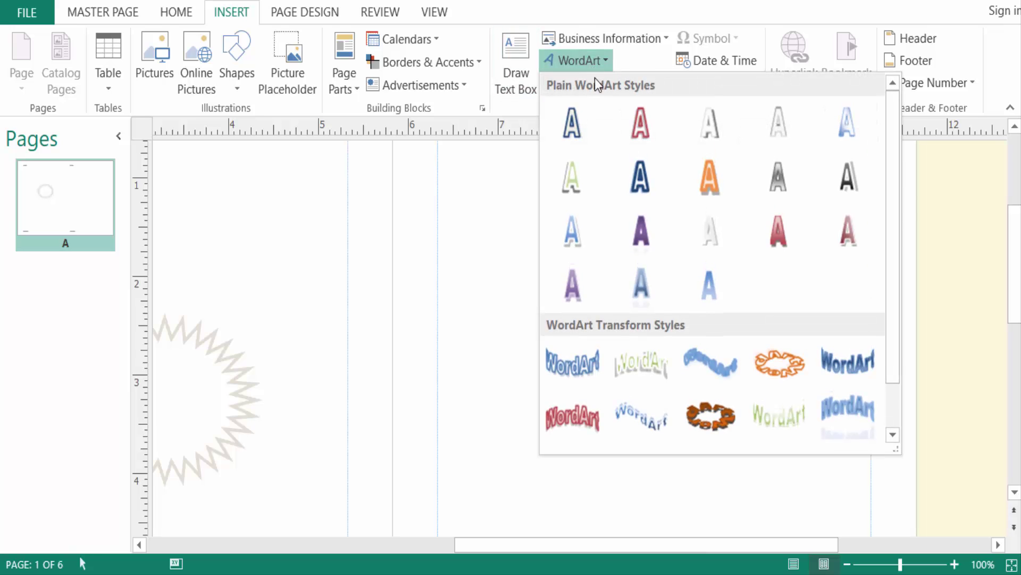
pyautogui.click(650, 415)
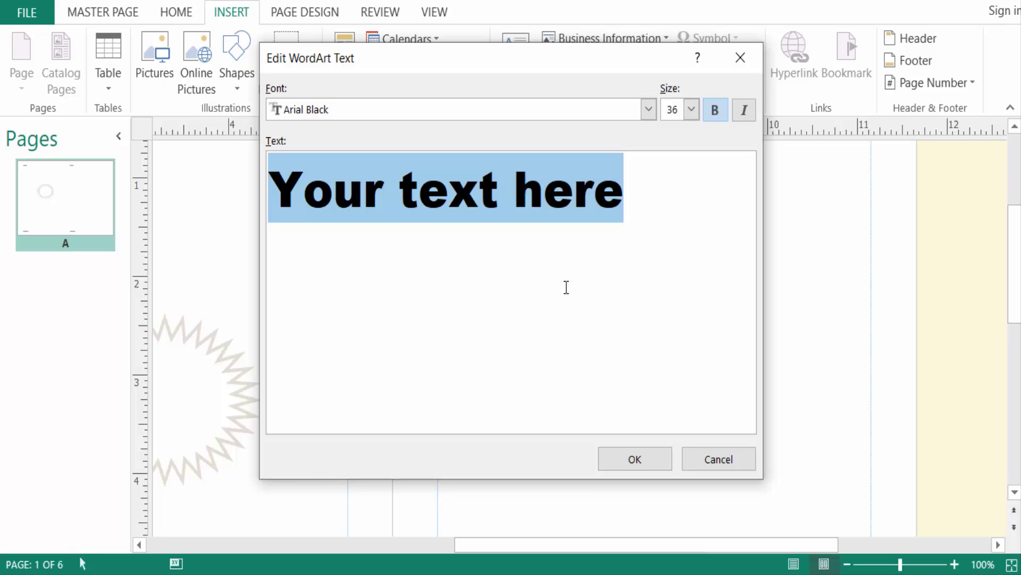
pyautogui.write('eot')
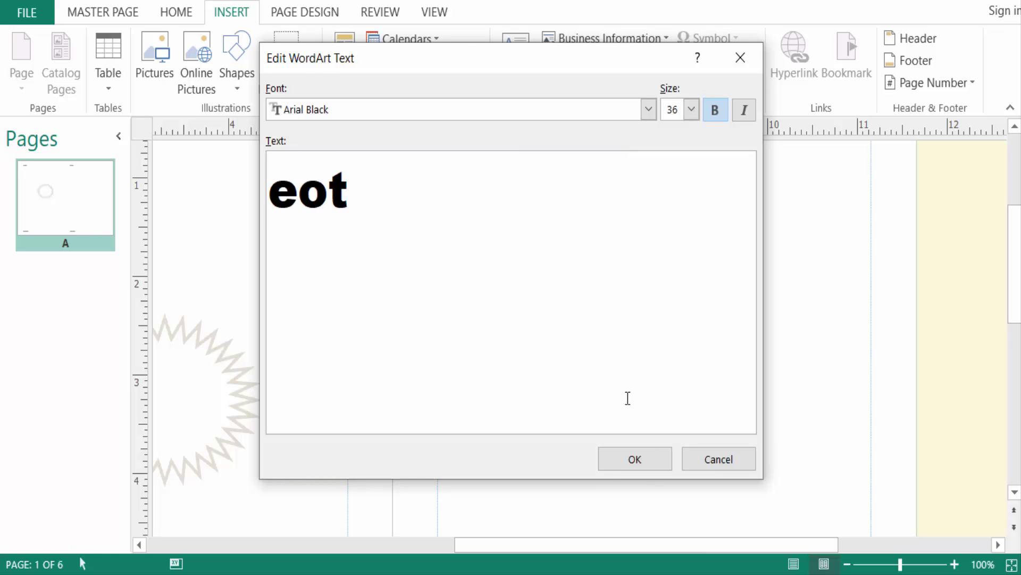
pyautogui.press('Return')
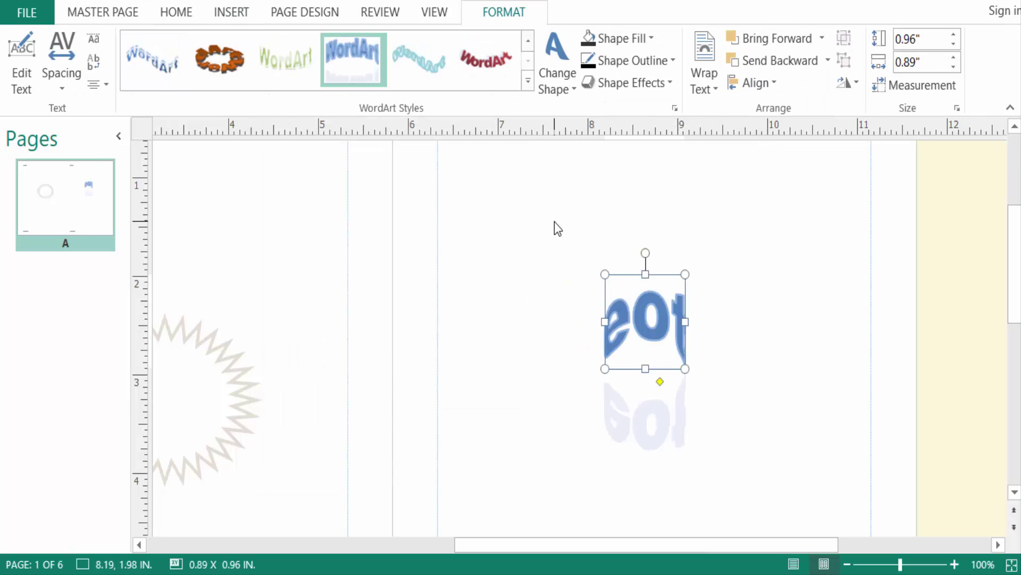
pyautogui.scroll(-5, 570, 301)
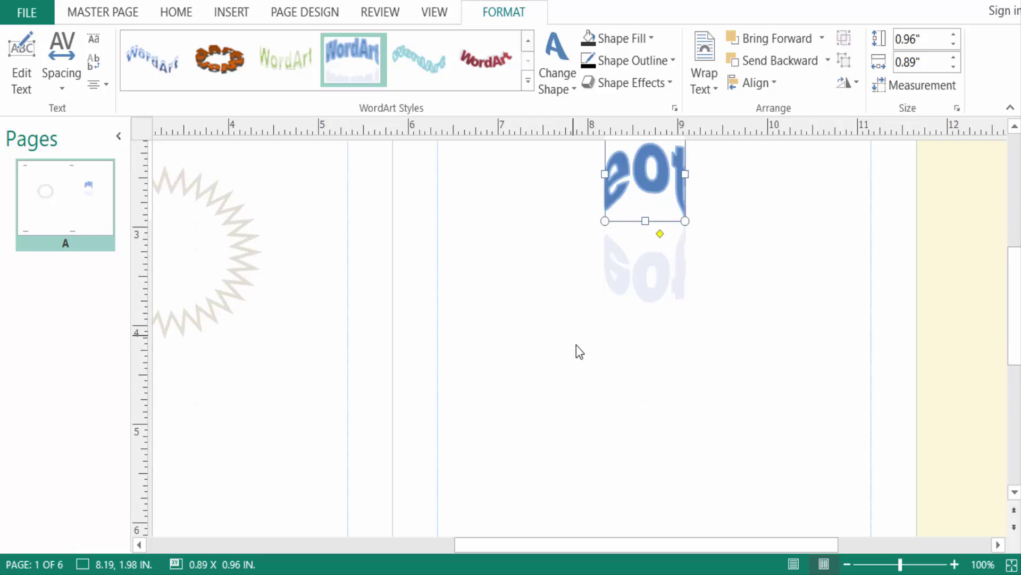
pyautogui.scroll(5, 576, 350)
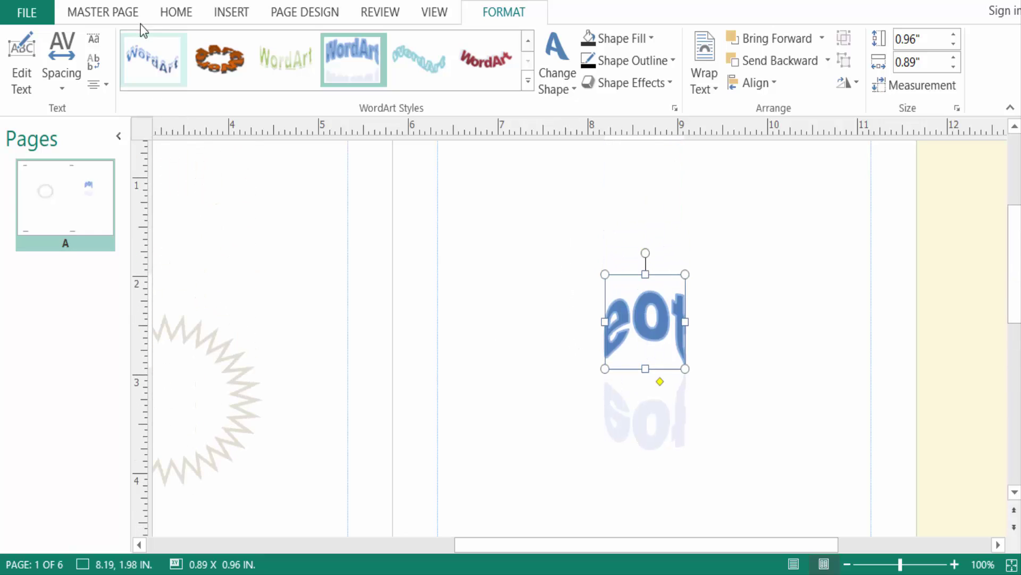
pyautogui.click(171, 16)
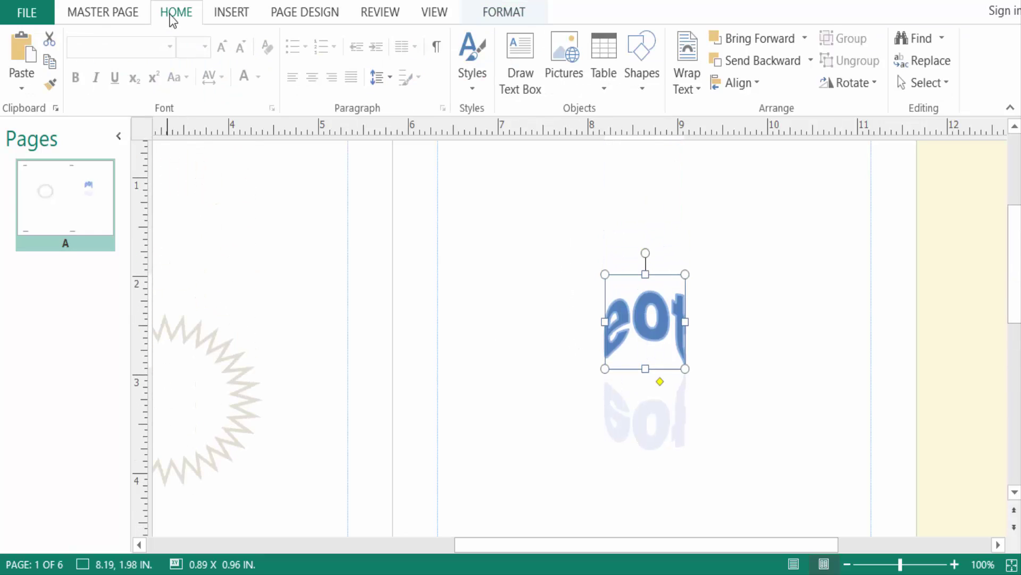
# Close Master Page from the Master Page tab to return to page 1.
pyautogui.click(233, 17)
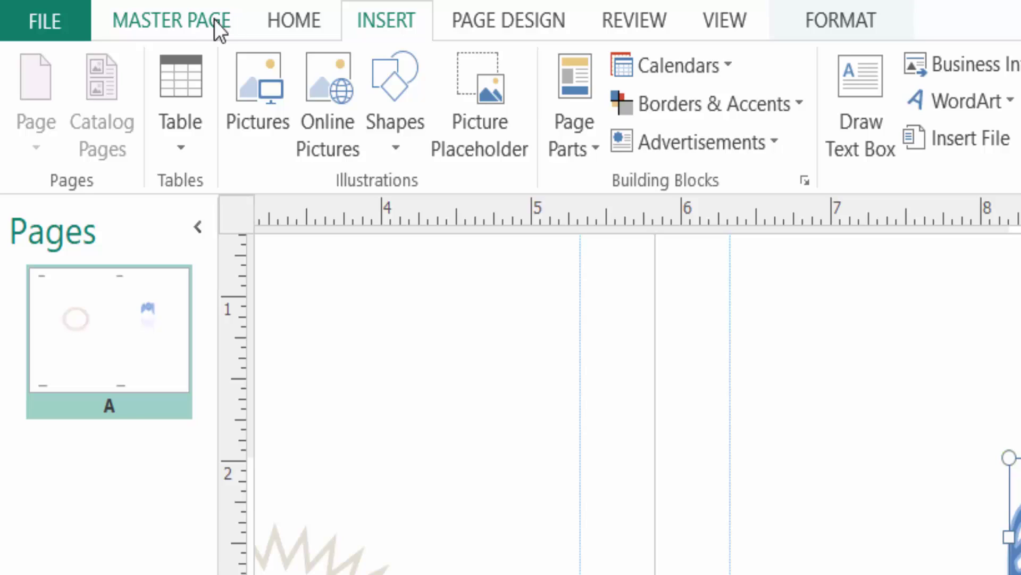
pyautogui.click(214, 19)
pyautogui.click(827, 124)
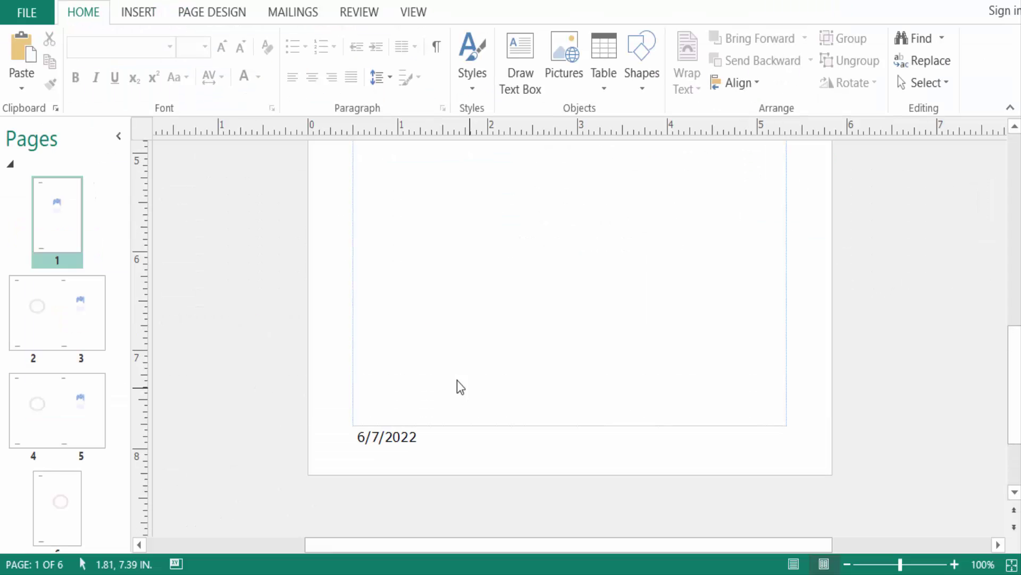
# Scroll over page 1 to check its inherited master elements.
pyautogui.scroll(5, 420, 337)
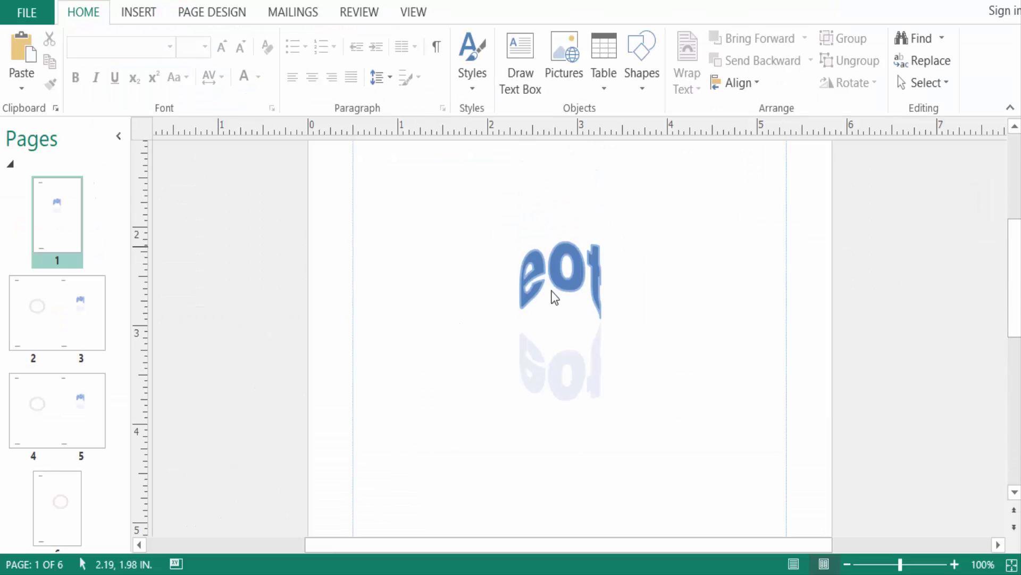
pyautogui.scroll(3, 576, 312)
pyautogui.scroll(-2, 580, 317)
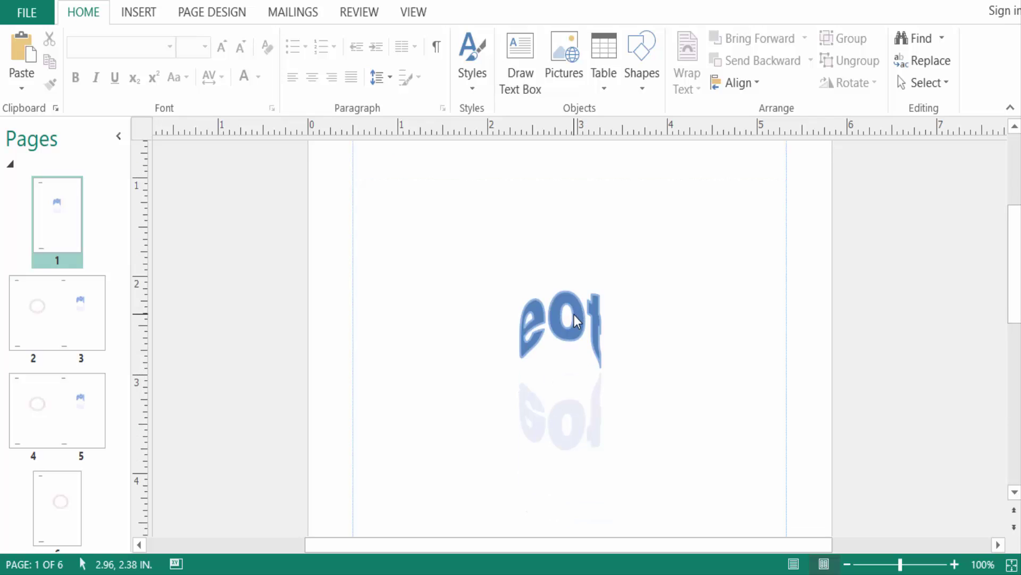
pyautogui.scroll(-9, 575, 324)
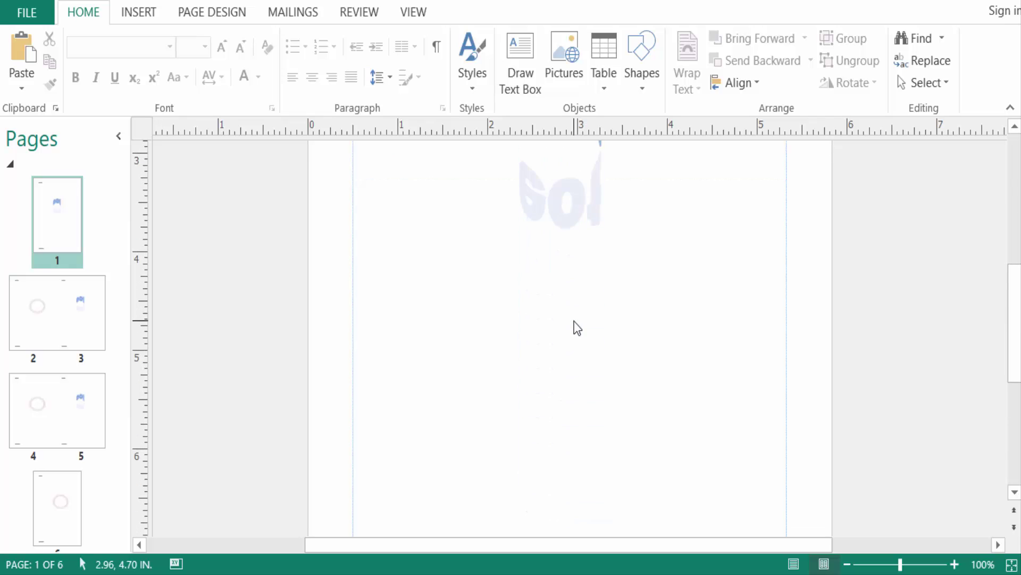
pyautogui.scroll(10, 400, 394)
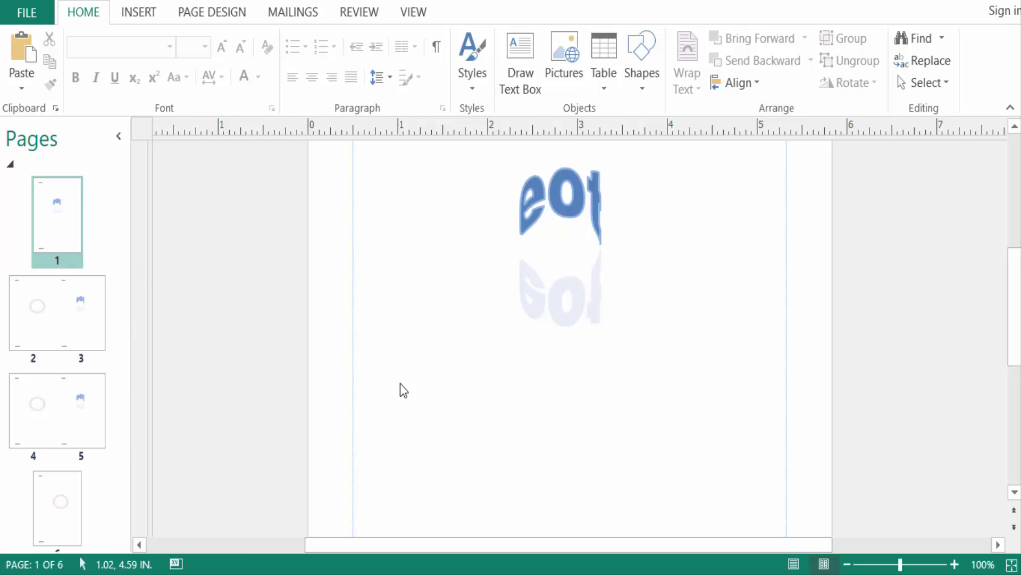
# Check the pages 2–3 spread for the repeated starburst, WordArt and date.
pyautogui.click(80, 323)
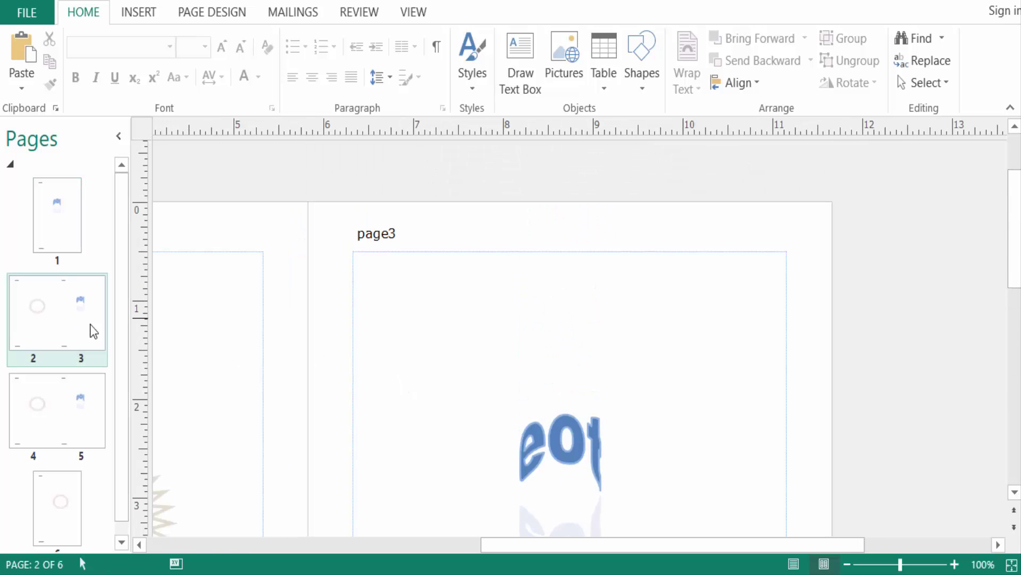
pyautogui.moveTo(524, 547); pyautogui.dragTo(365, 465)
pyautogui.scroll(-3, 676, 330)
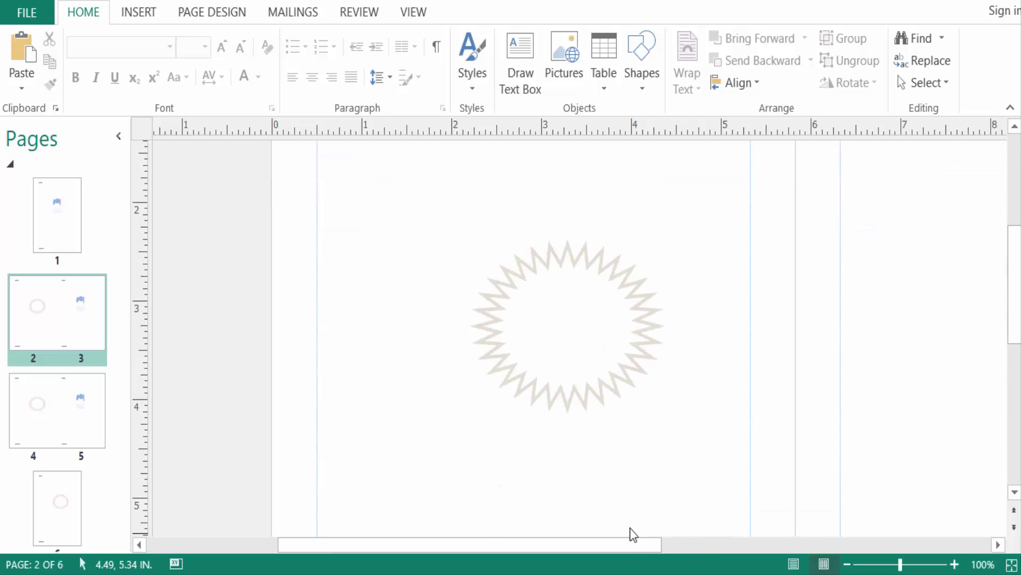
pyautogui.moveTo(626, 544); pyautogui.dragTo(737, 541)
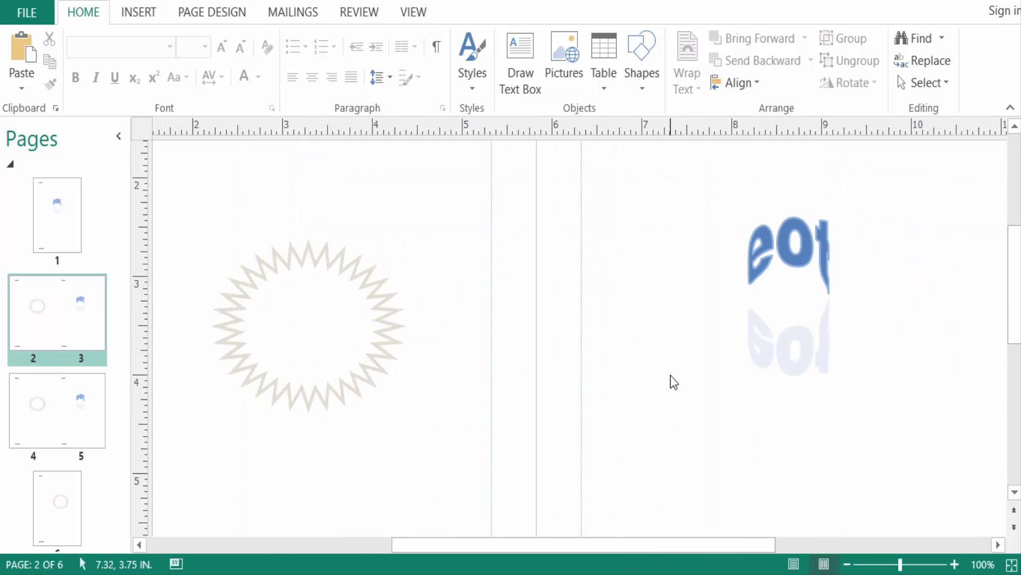
pyautogui.scroll(-3, 670, 376)
pyautogui.moveTo(565, 541); pyautogui.dragTo(420, 544)
pyautogui.scroll(3, 594, 359)
pyautogui.scroll(2, 595, 361)
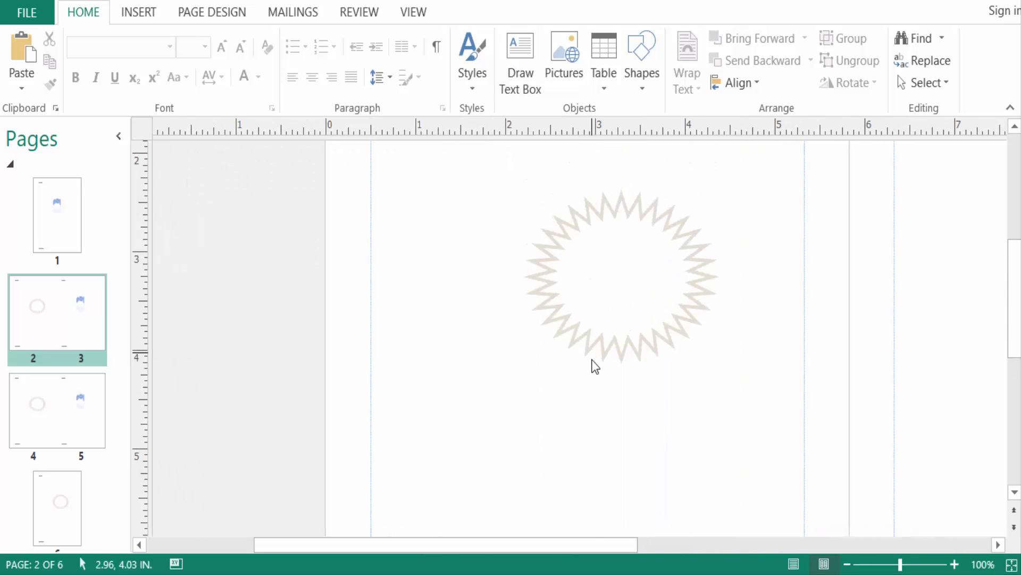
pyautogui.moveTo(587, 539); pyautogui.dragTo(703, 541)
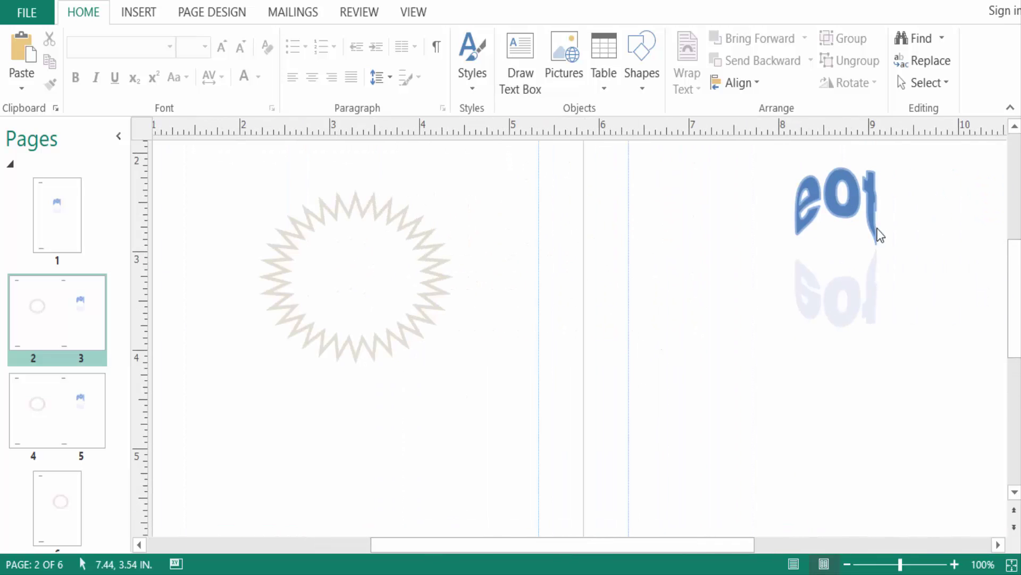
pyautogui.scroll(-10, 768, 399)
pyautogui.moveTo(611, 548); pyautogui.dragTo(527, 548)
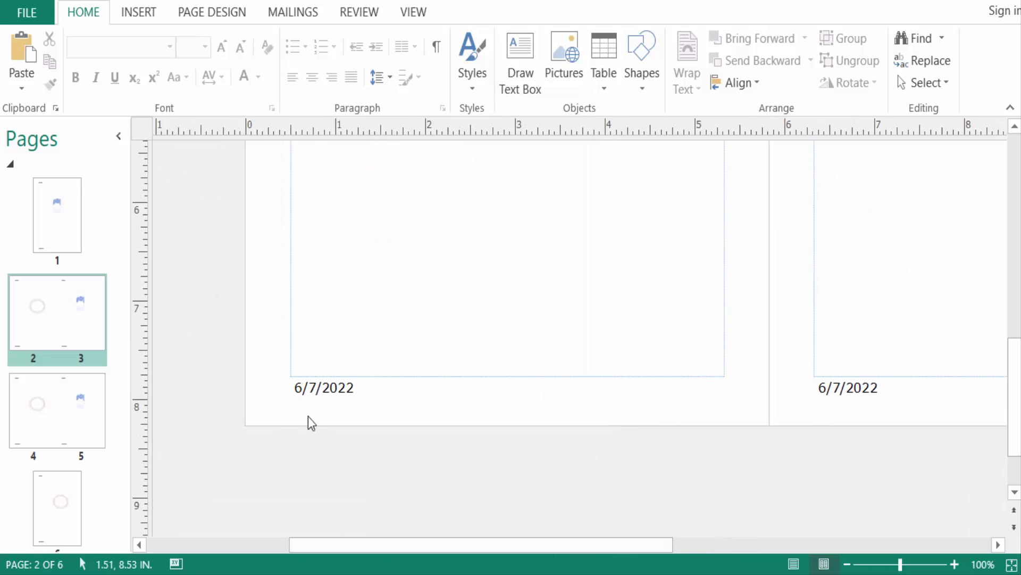
# Check the pages 4–5 spread, then finish on page 6.
pyautogui.click(85, 409)
pyautogui.scroll(10, 592, 348)
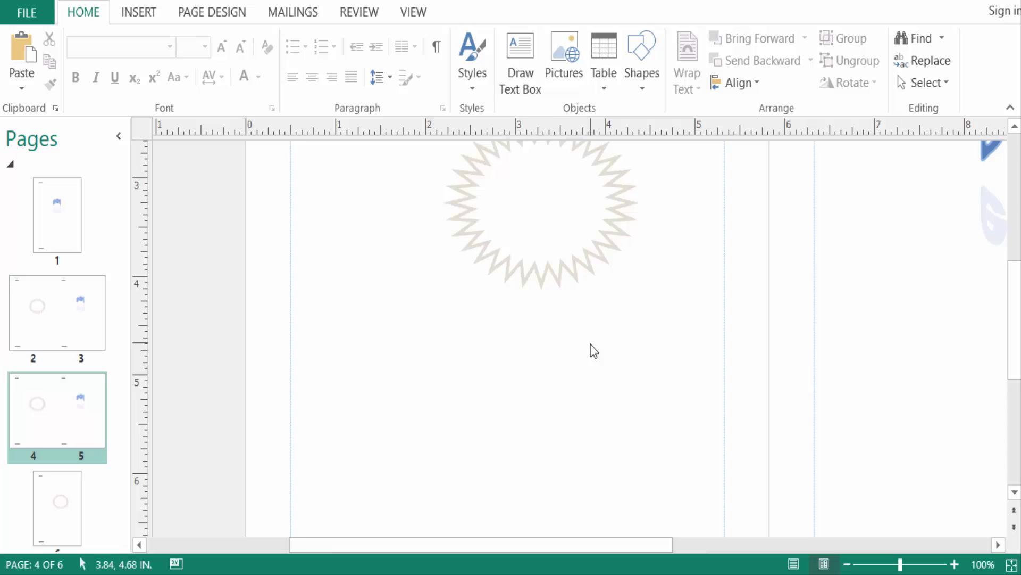
pyautogui.click(79, 306)
pyautogui.click(82, 445)
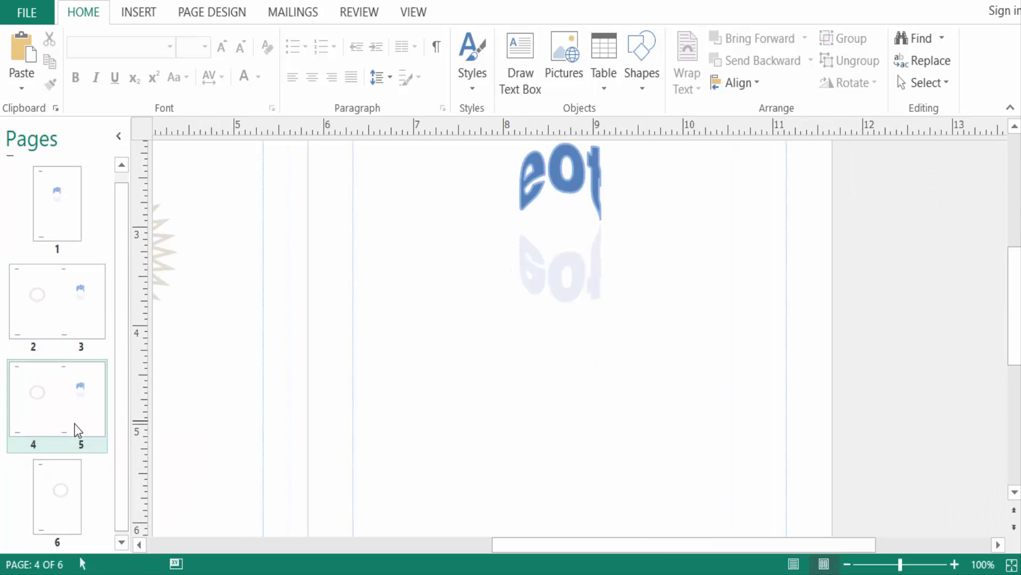
pyautogui.click(56, 499)
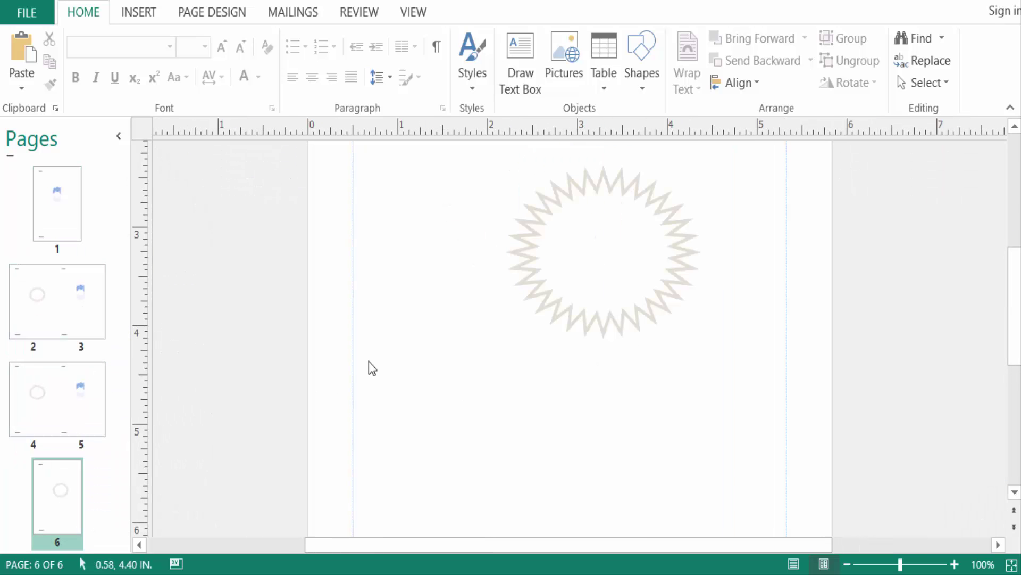